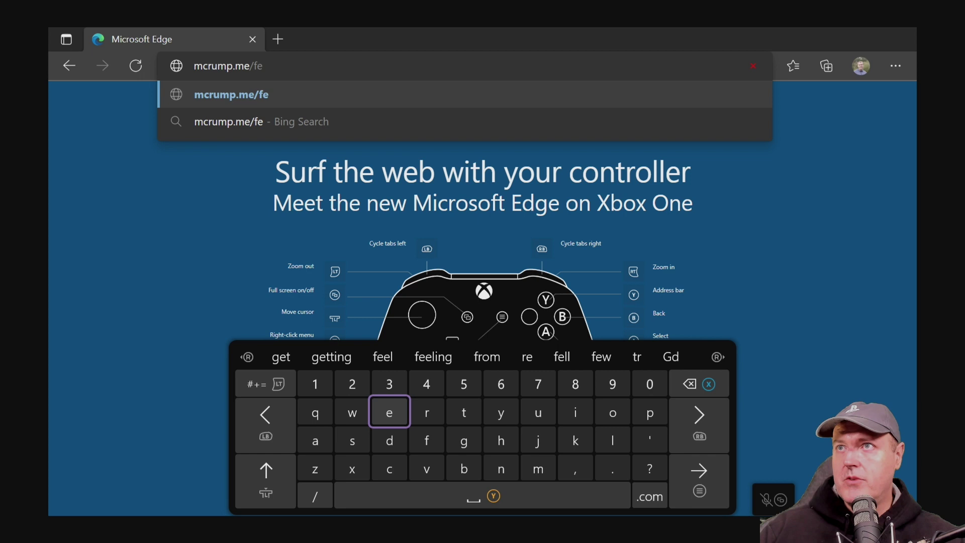
Open mcrump.me/fe in the browser and get the free Adv File Explorer (FullTrust) app from the store
key(Return)
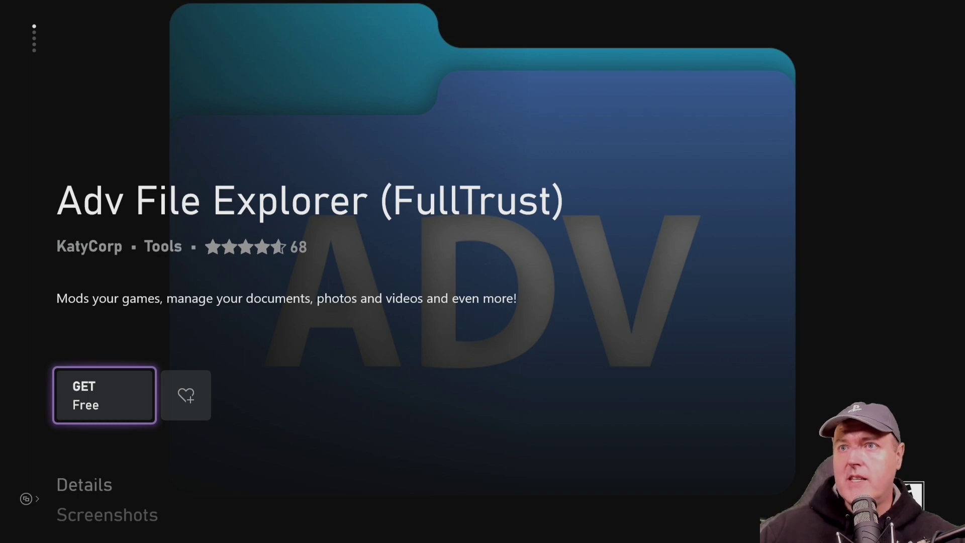
key(Return)
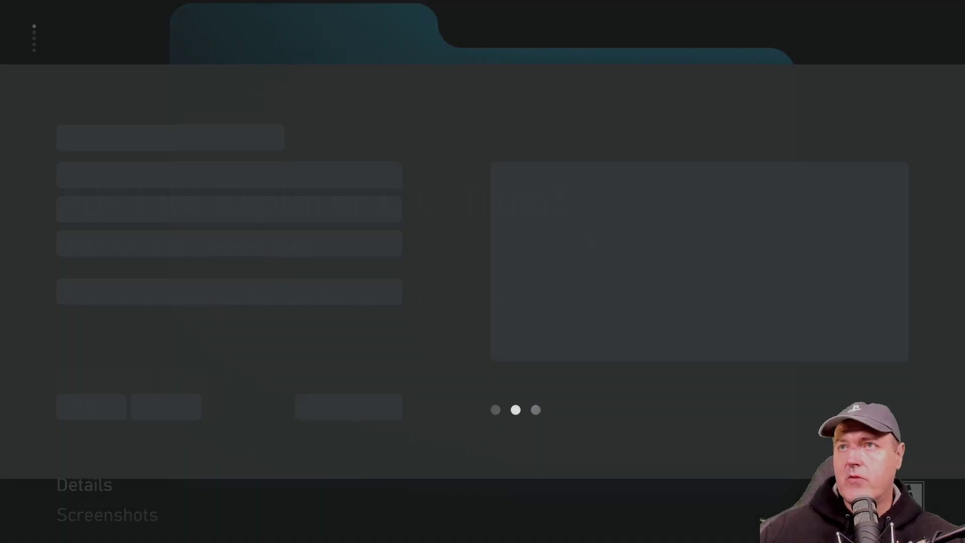
key(Right)
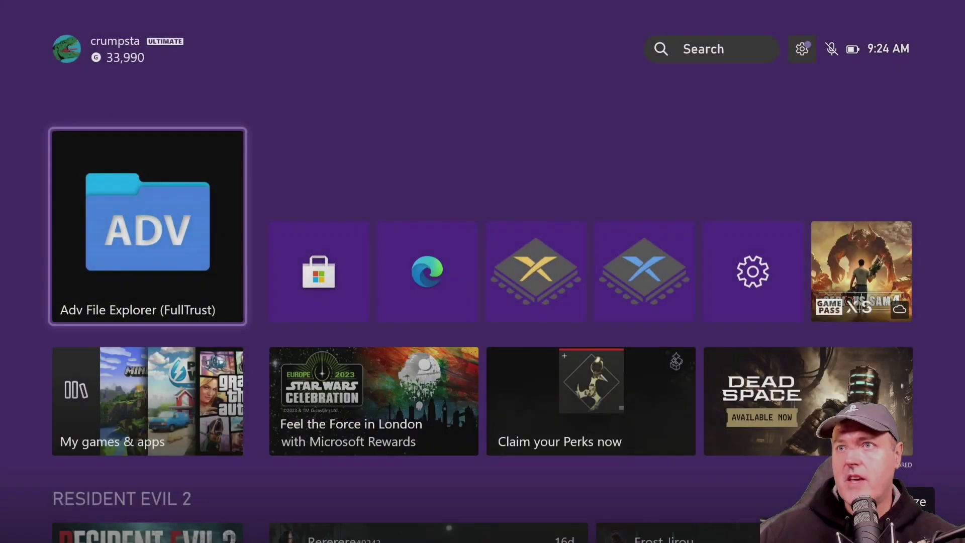
Launch Adv File Explorer, dismiss its welcome message and open the Retail_Canary_Xenia_Fix_UPDATE_2 folder on Removable Disk (D:)
key(Return)
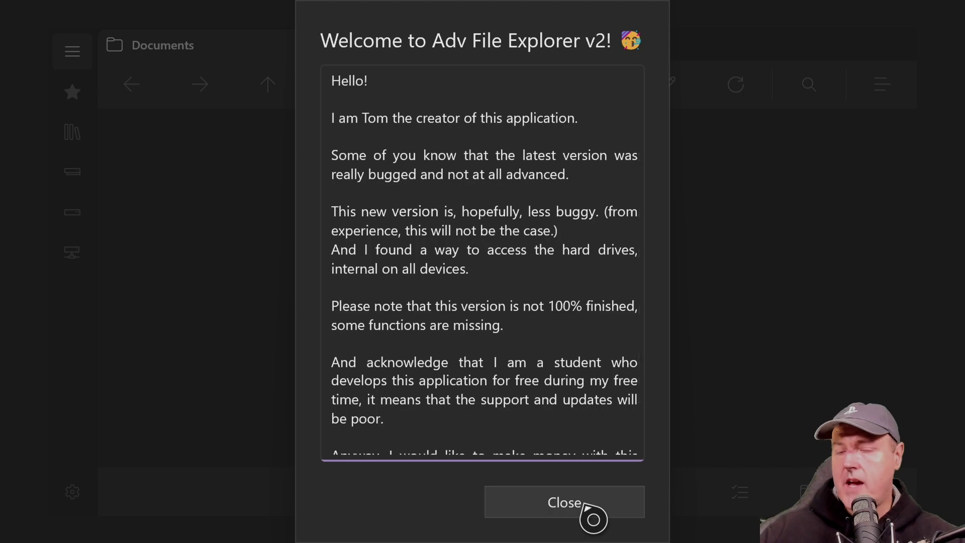
click(593, 519)
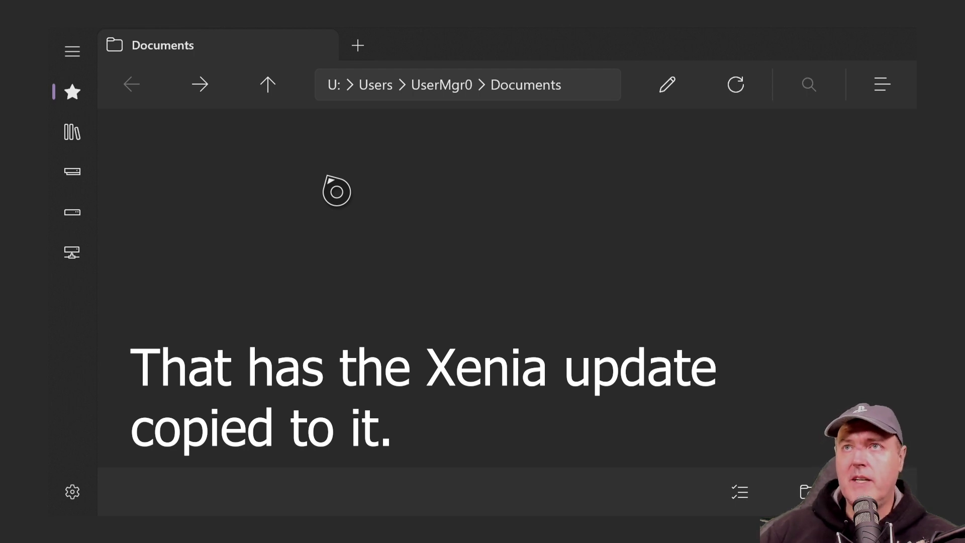
click(73, 52)
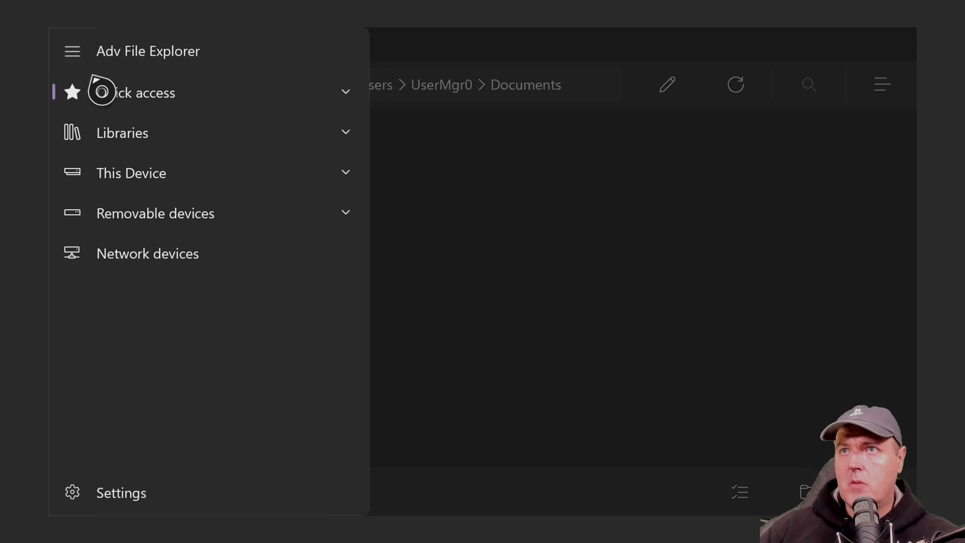
click(146, 225)
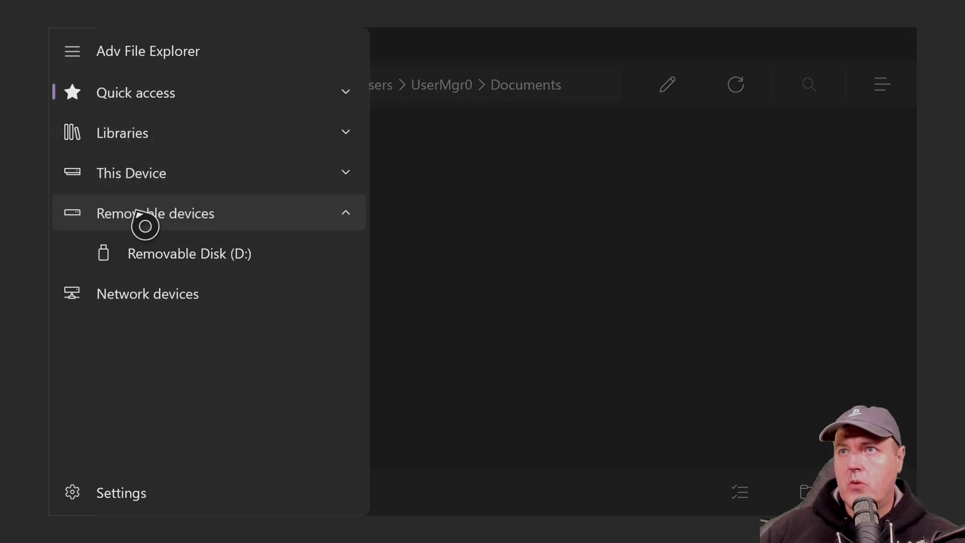
click(200, 256)
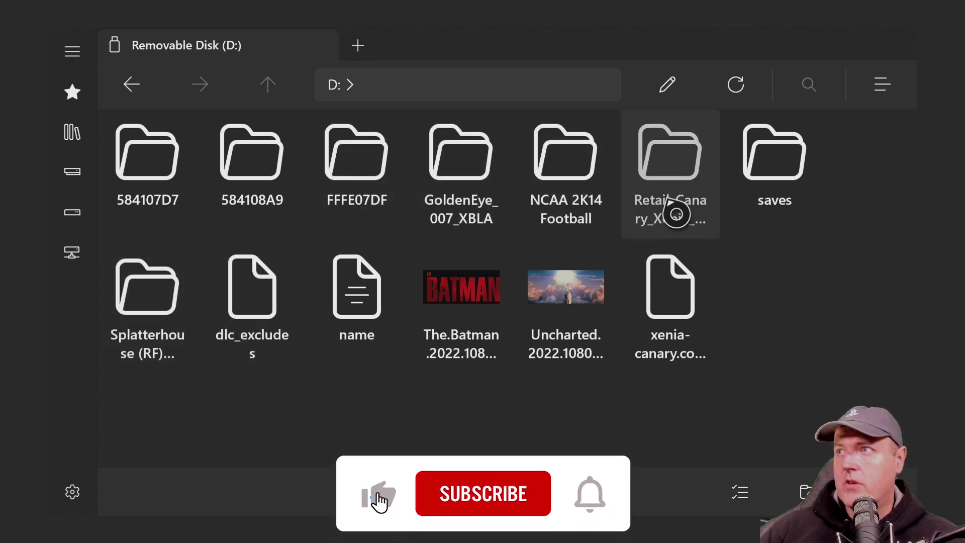
click(676, 214)
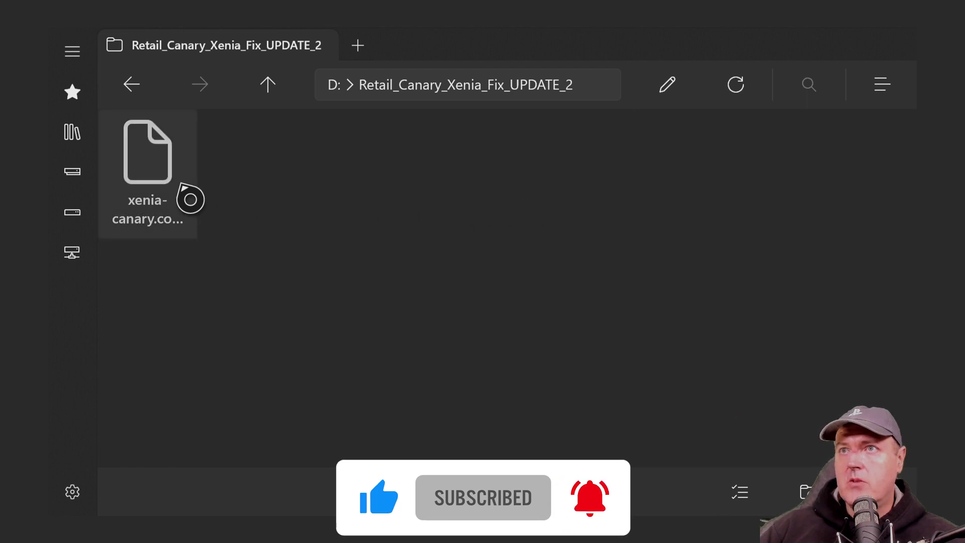
Select the xenia-canary.config file in the Retail_Canary_Xenia_Fix_UPDATE_2 folder and copy it
click(749, 498)
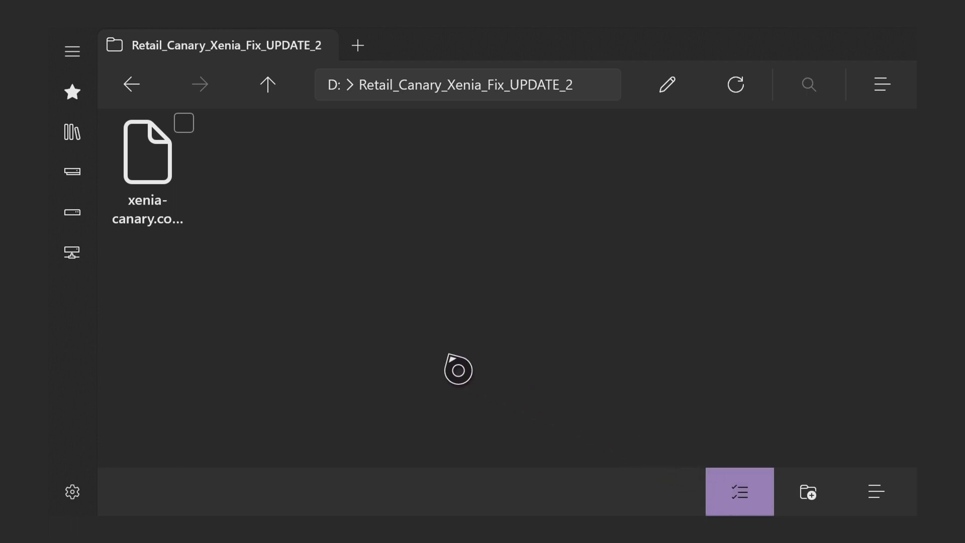
click(187, 120)
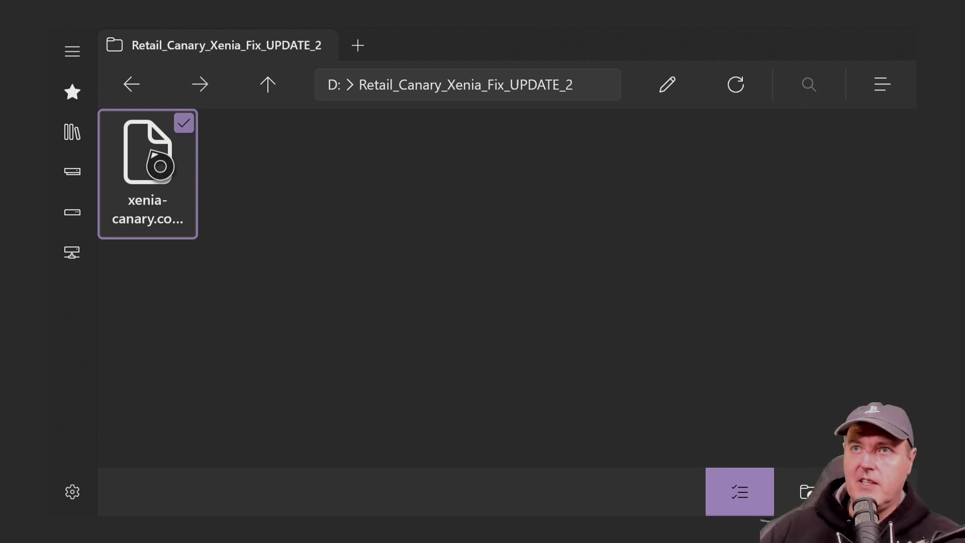
right_click(160, 166)
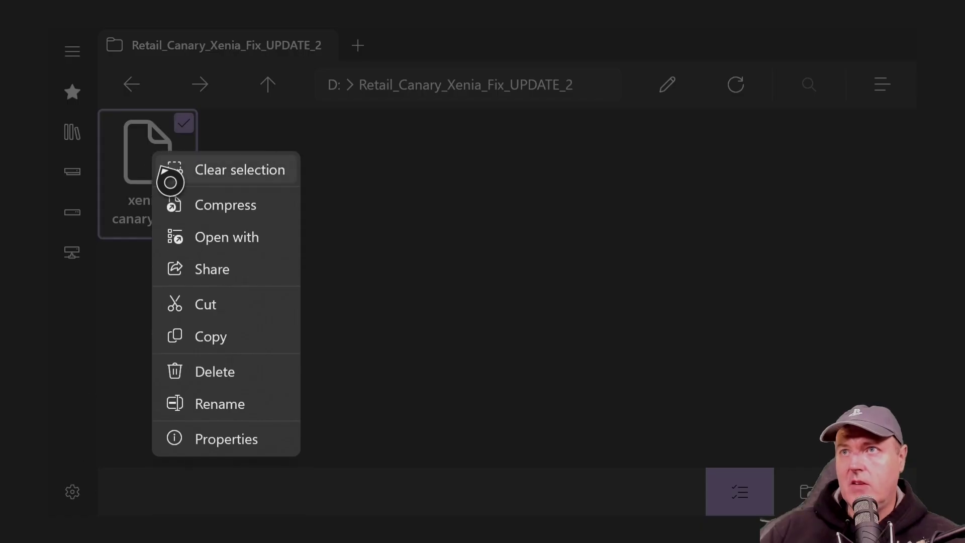
click(221, 340)
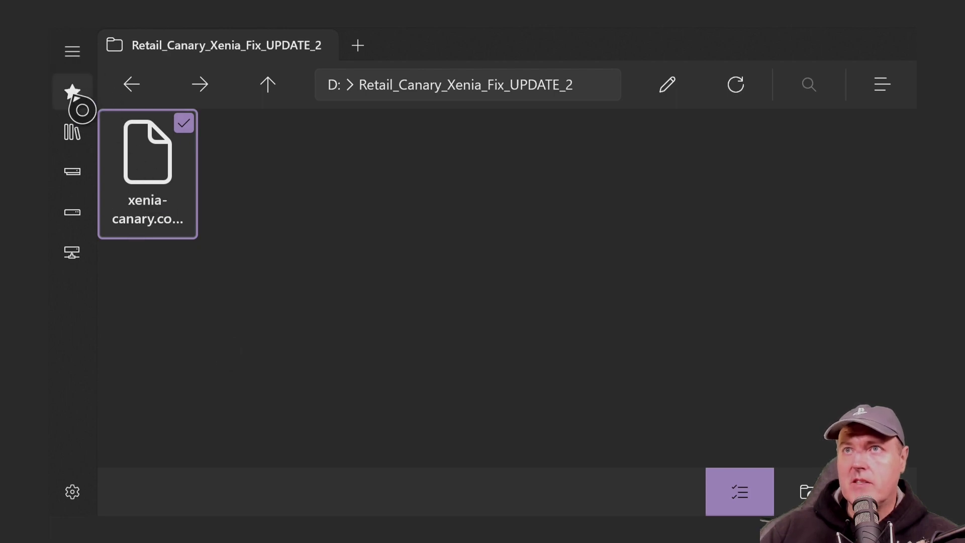
Turn off item selection and open the LocalState folder under Local > Packages > 63830VappyPubbi.C4M1GAFY45K6UDT
click(75, 98)
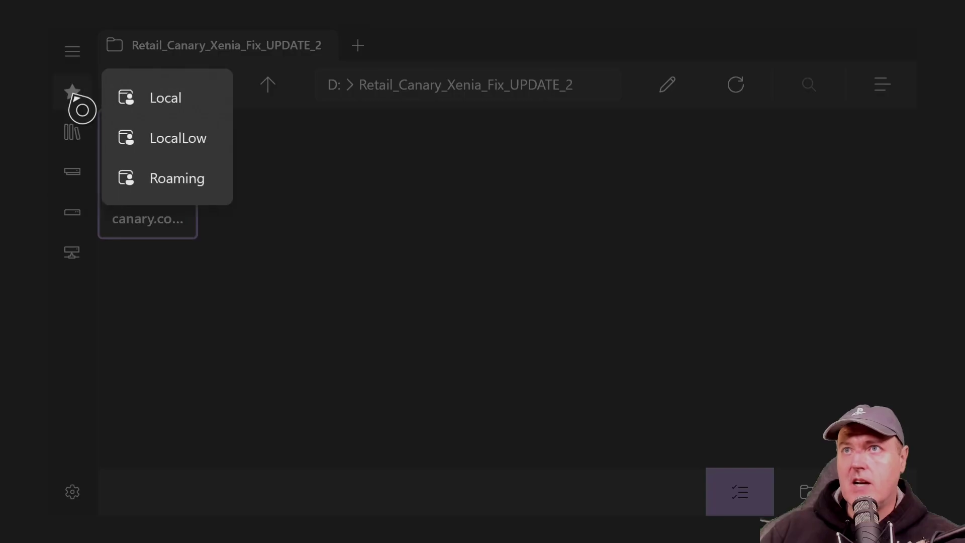
click(201, 99)
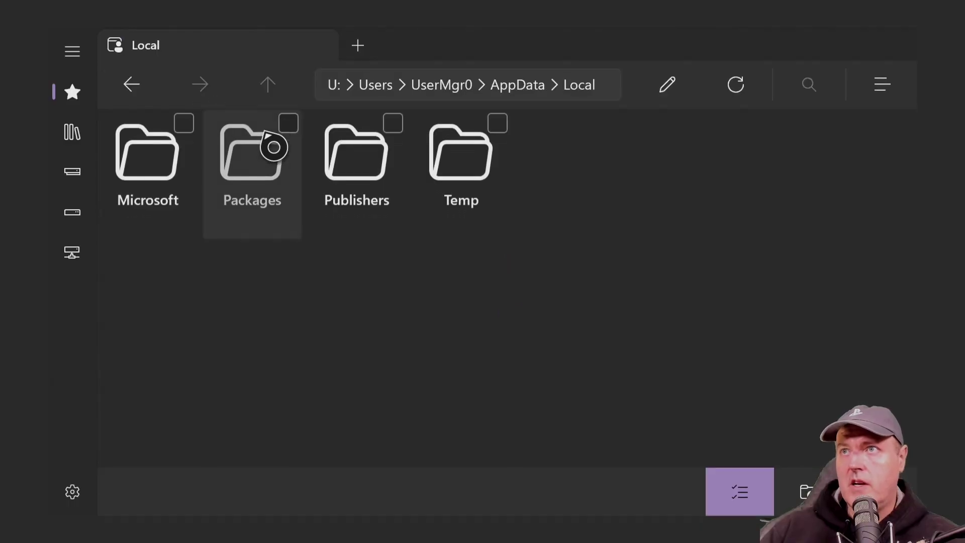
click(266, 153)
click(273, 166)
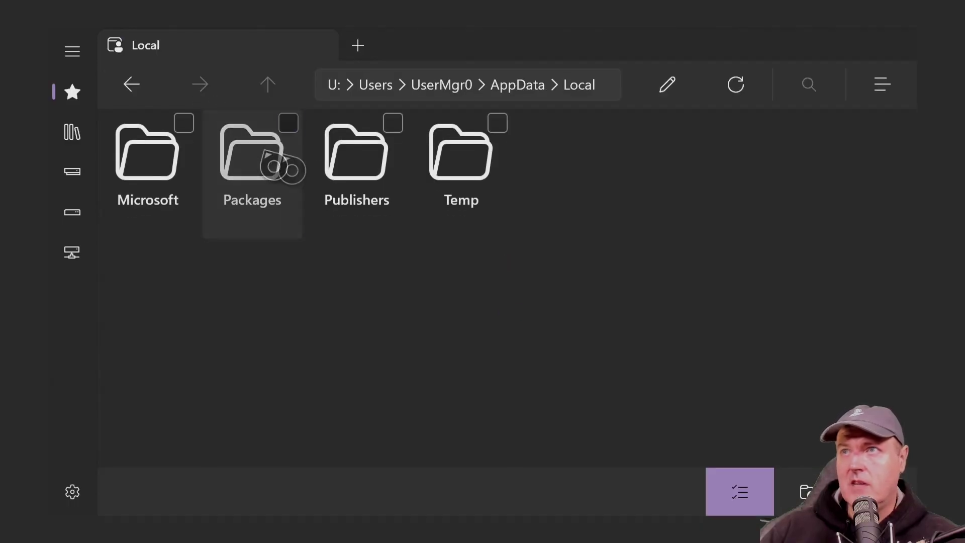
click(749, 502)
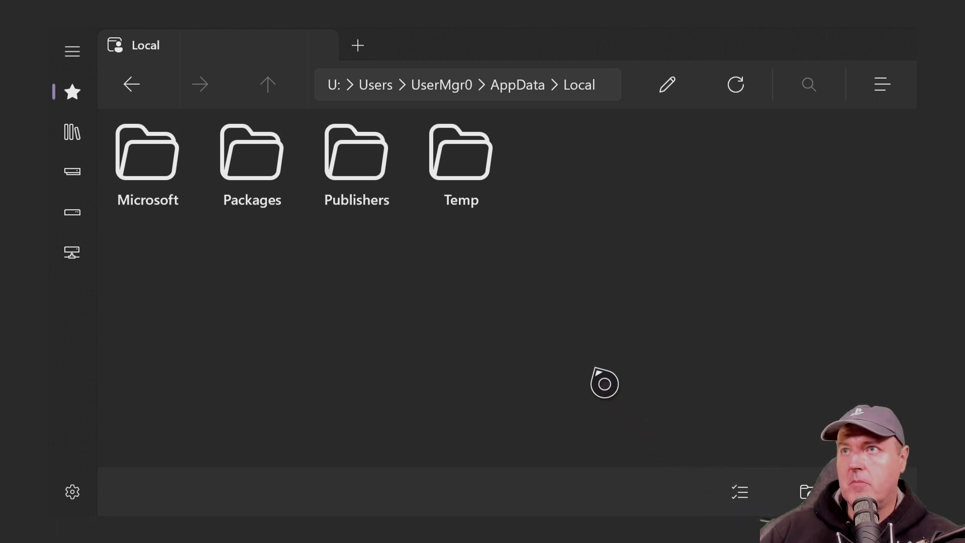
double_click(263, 201)
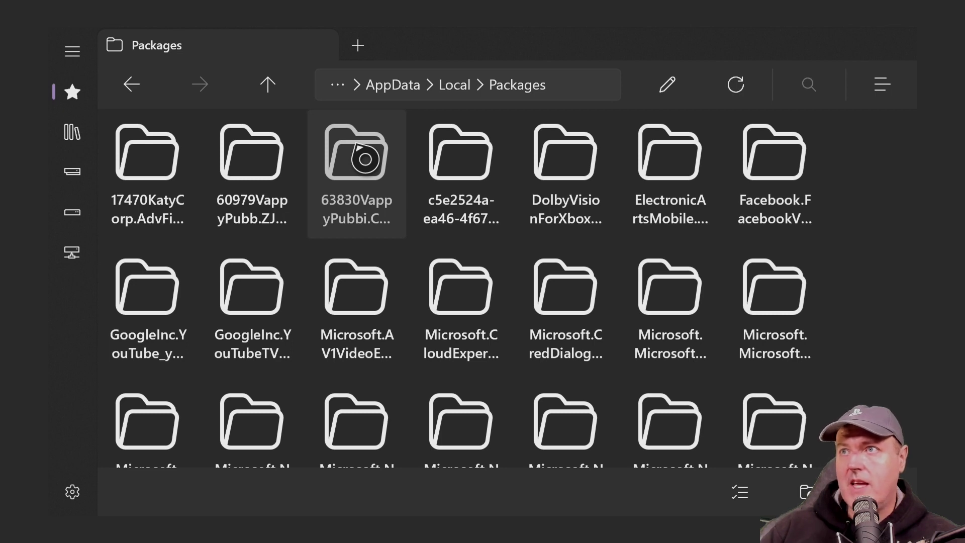
double_click(360, 153)
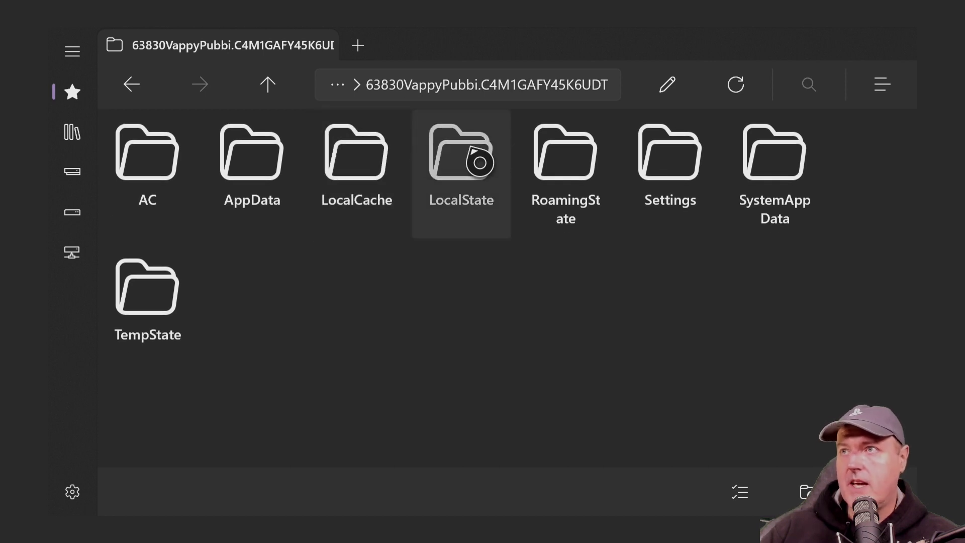
double_click(474, 151)
Paste the copied xenia-canary.config into LocalState, replace the existing file and close the copy dialog
right_click(449, 166)
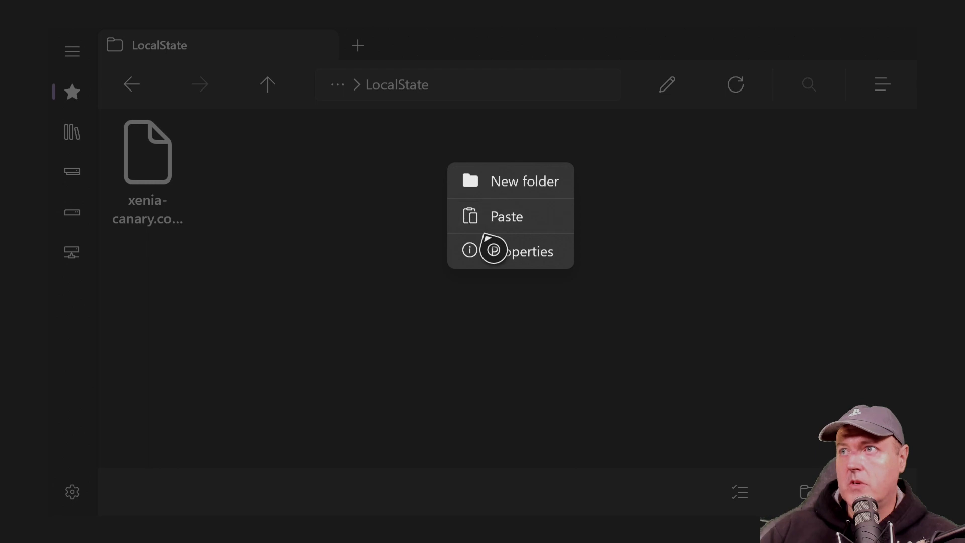
click(508, 222)
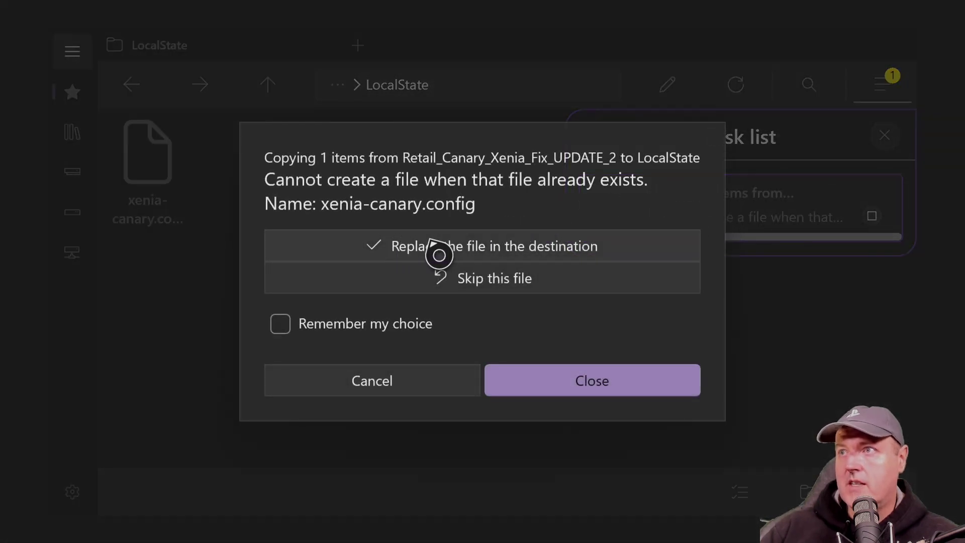
click(615, 246)
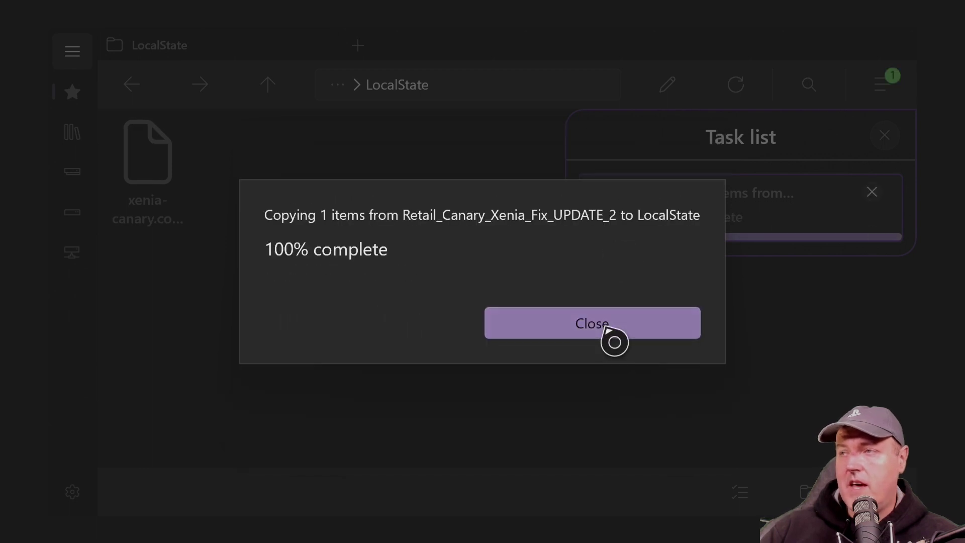
click(609, 331)
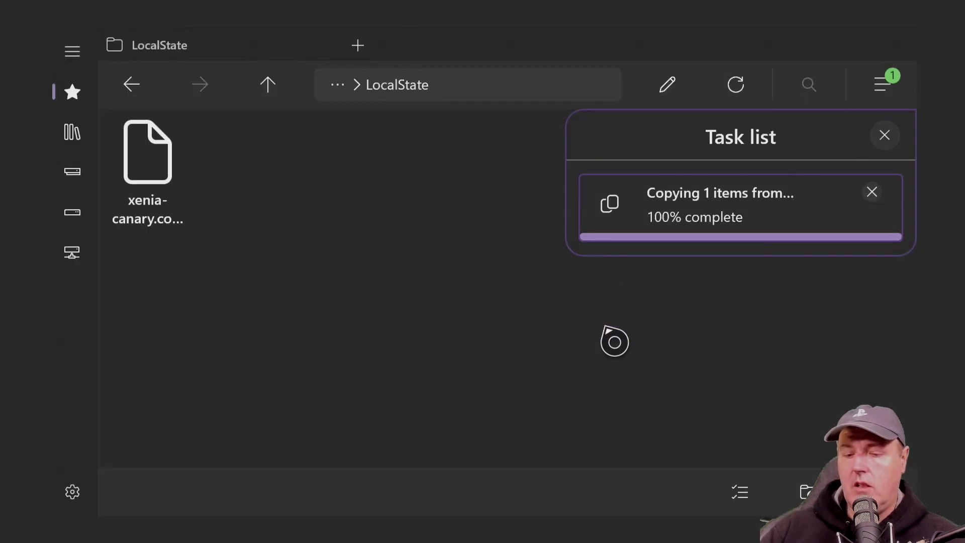
Return to the Xbox home screen and launch XeniaCanary
key(super)
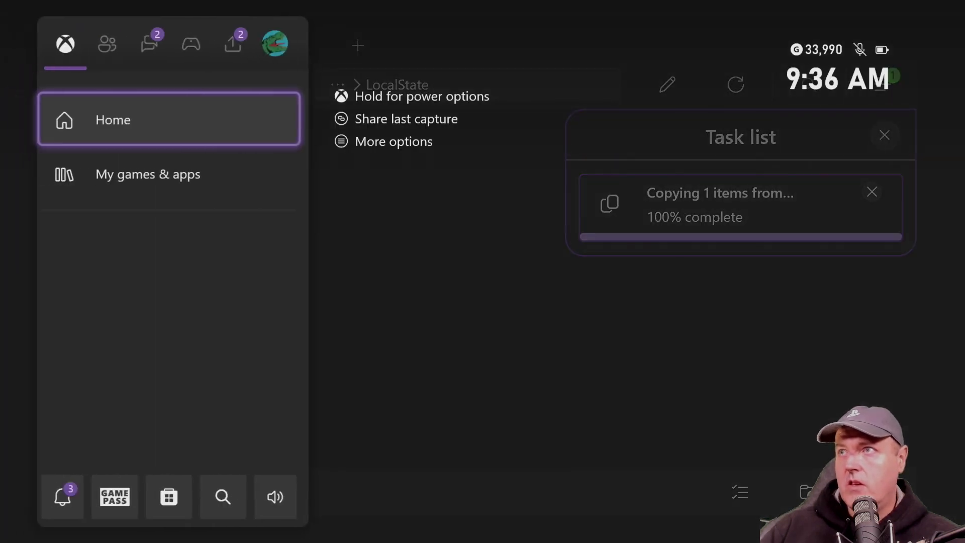
key(Return)
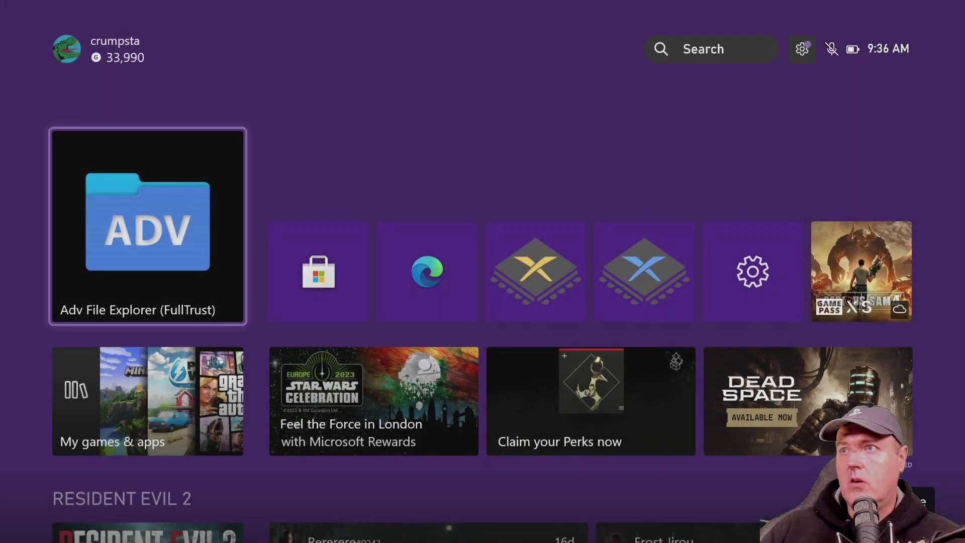
key(Right)
key(Right)
key(Right)
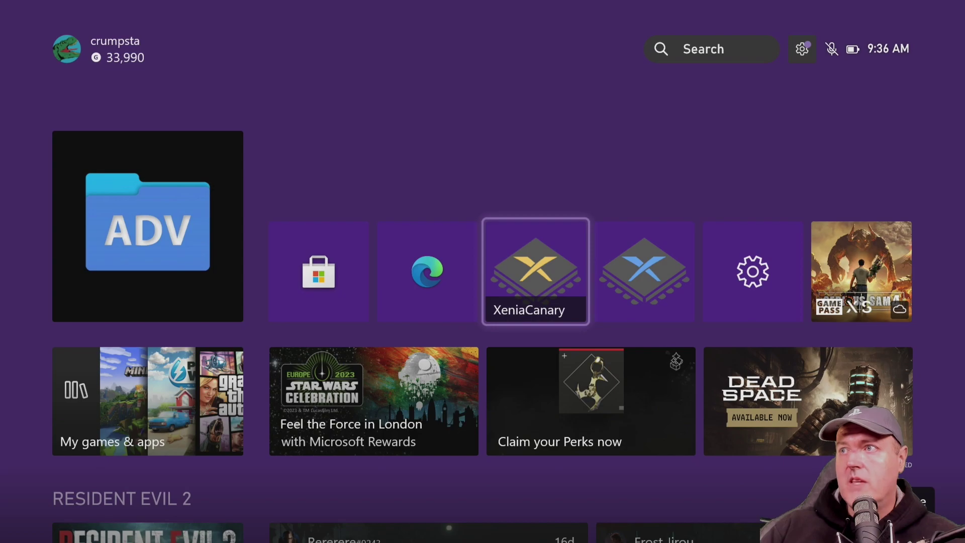
key(Return)
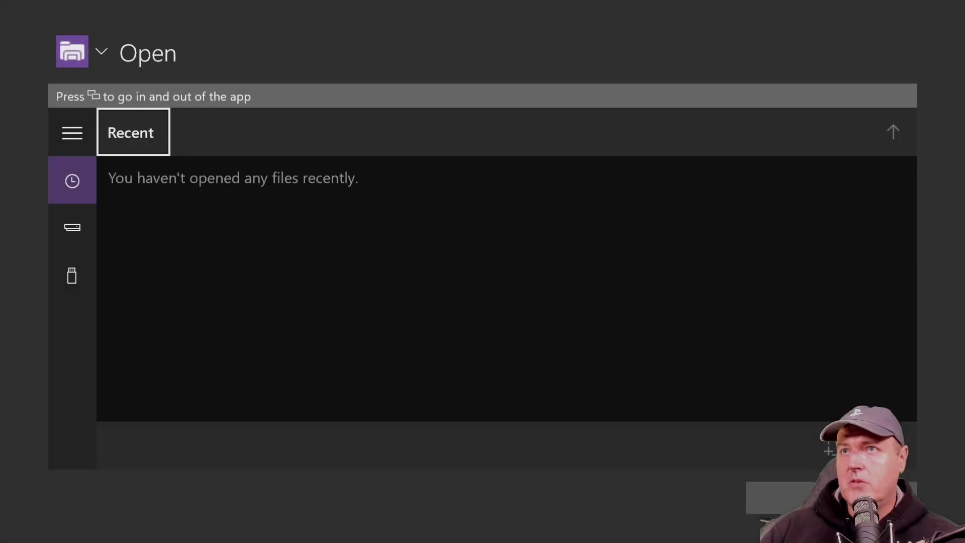
Browse to the GoldenEye_007_XBLA folder on Removable Disk (D:) and open its Bean folder
key(Down)
key(Down)
key(Down)
key(Return)
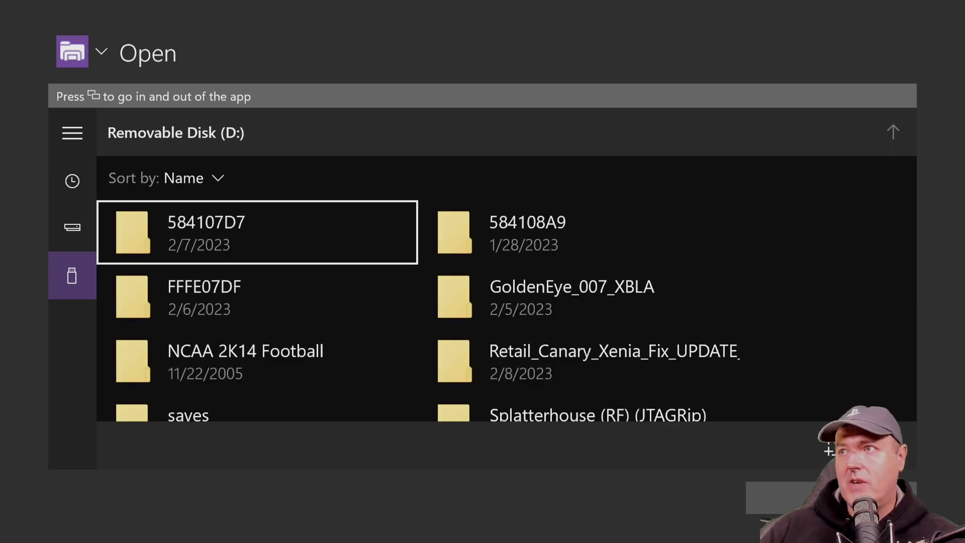
key(Right)
key(Down)
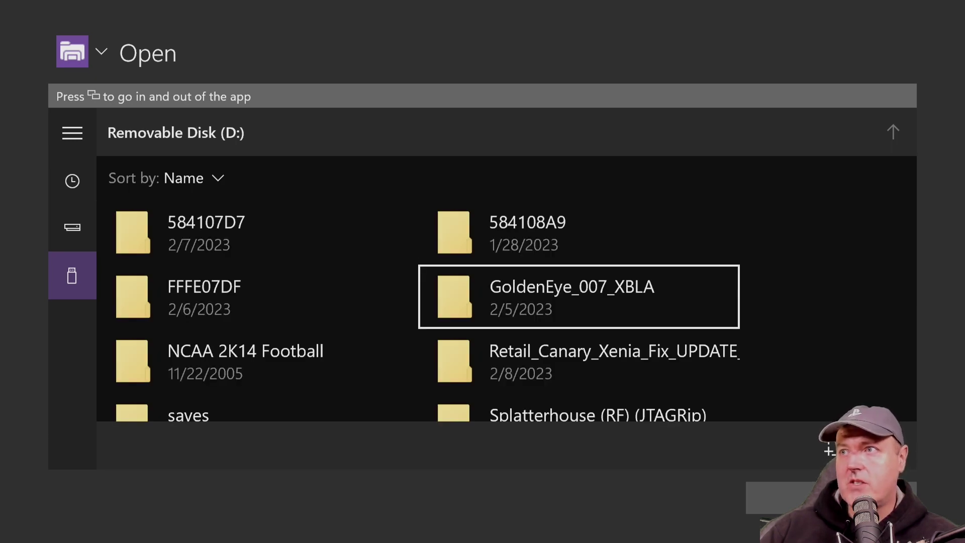
key(Return)
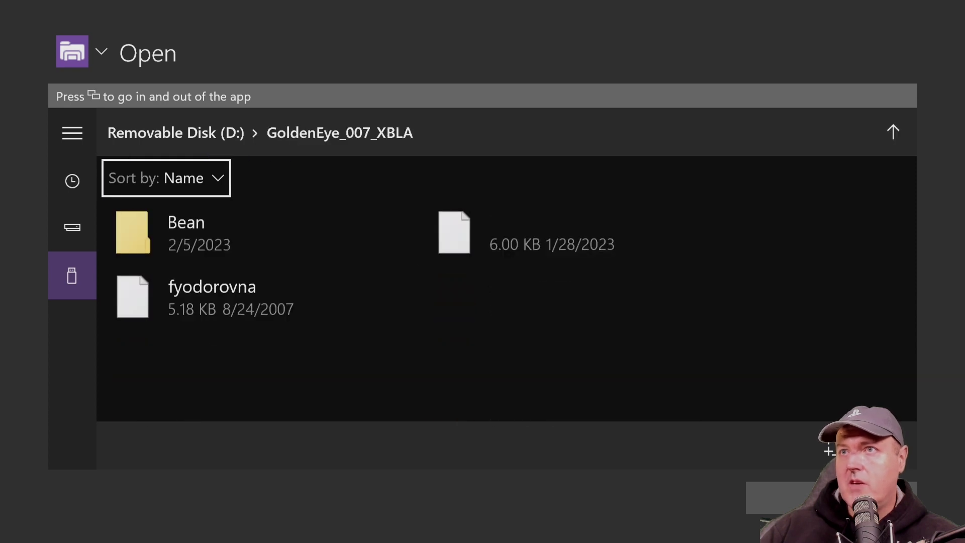
key(Down)
key(Return)
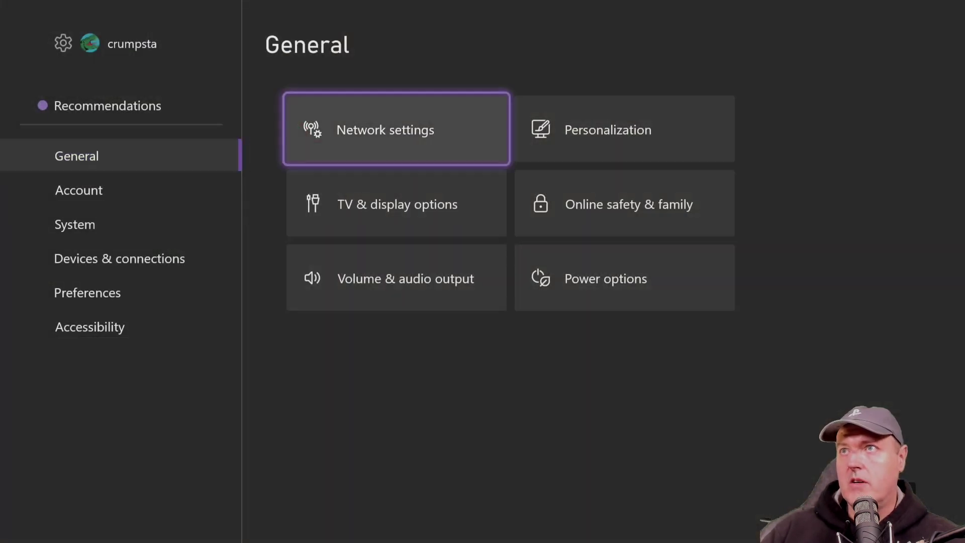
Change the console's display resolution in the TV & display options and keep the new setting
key(Down)
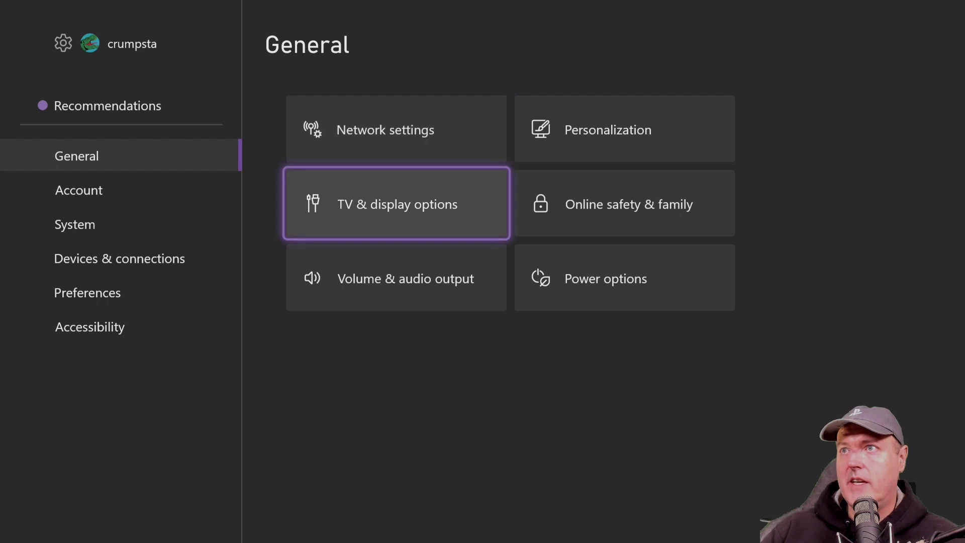
key(Return)
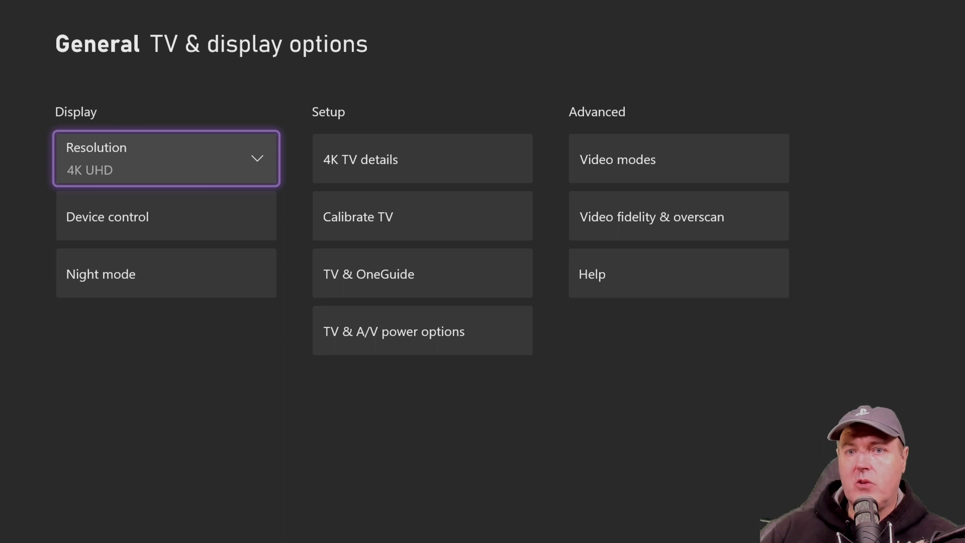
key(Return)
key(Down)
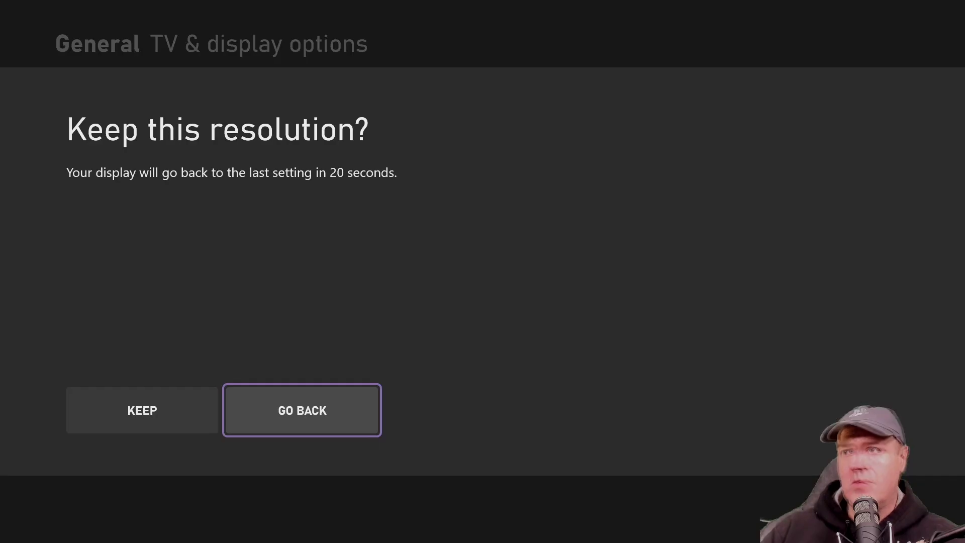
key(Left)
key(Return)
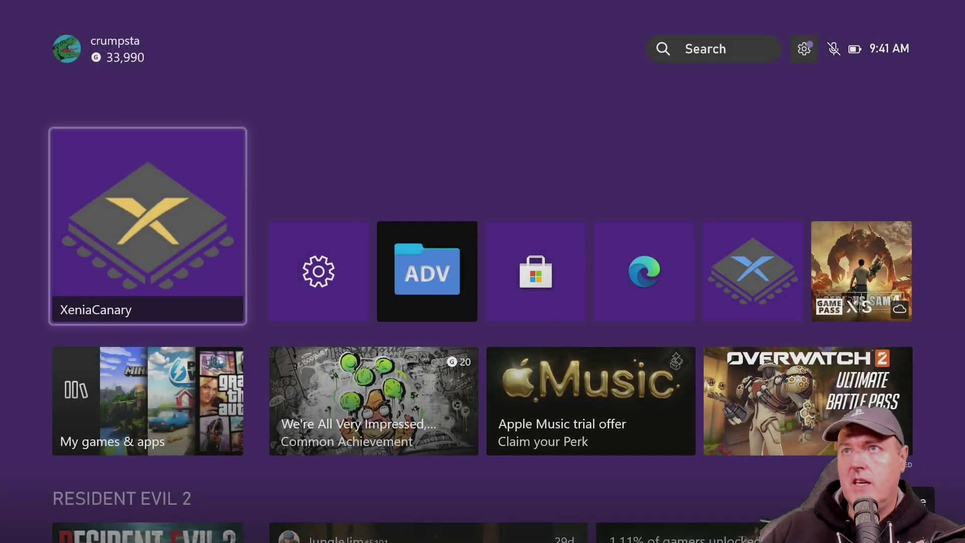
Quit the running XeniaCanary app from the Xbox home screen and launch it again
key(Menu)
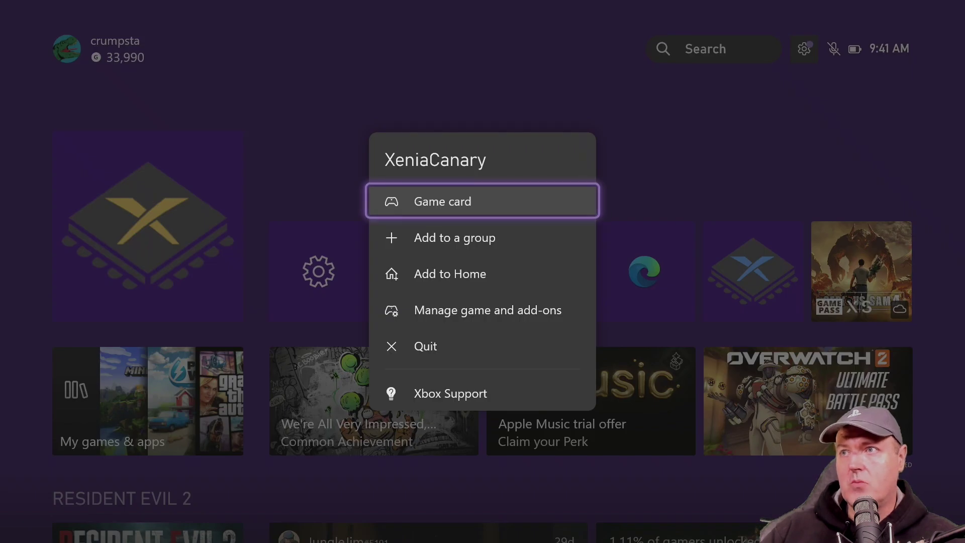
key(Down)
key(Down)
key(Down)
key(Down)
key(Return)
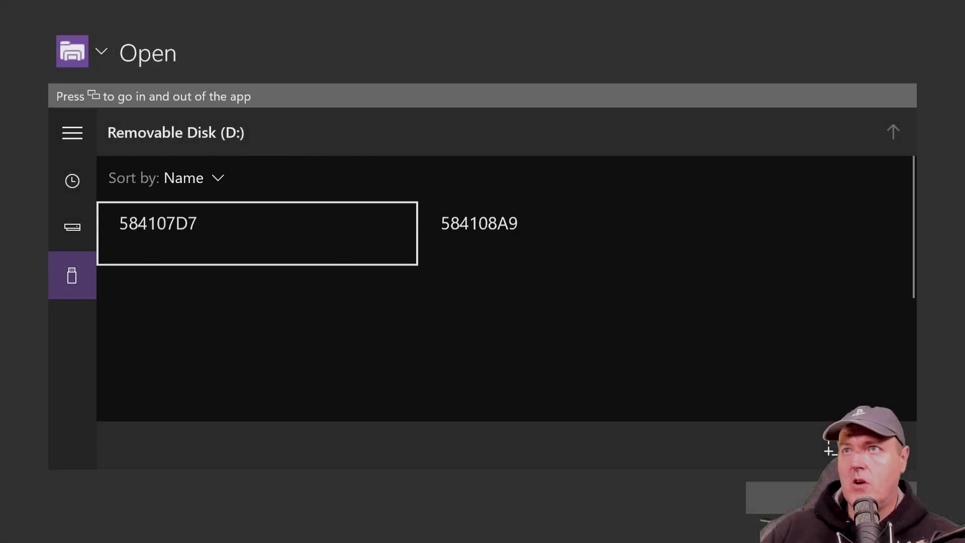
Open the GoldenEye_007_XBLA folder on Removable Disk (D:) and launch the game from it
click(523, 292)
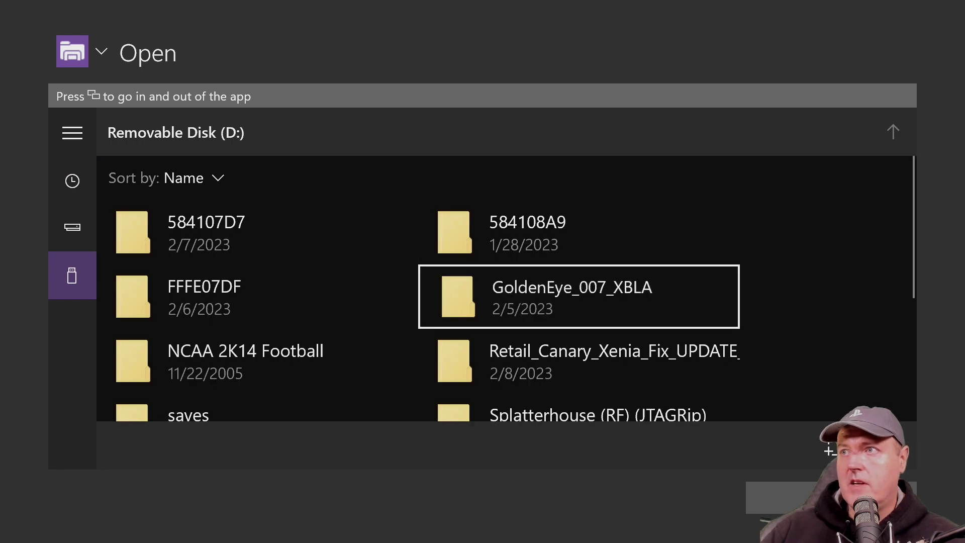
key(Return)
key(Down)
key(Return)
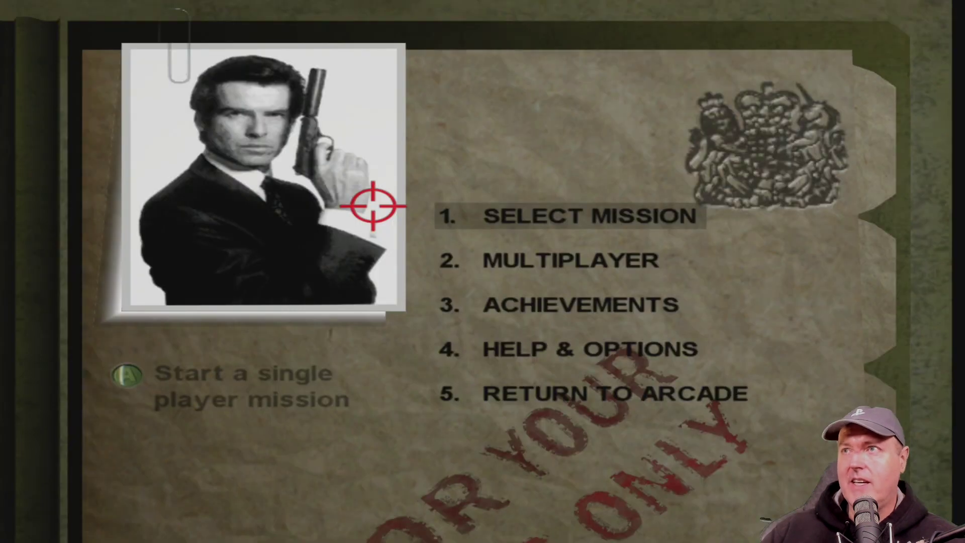
Start the single-player Dam mission in GoldenEye and skip its intro scene
key(Return)
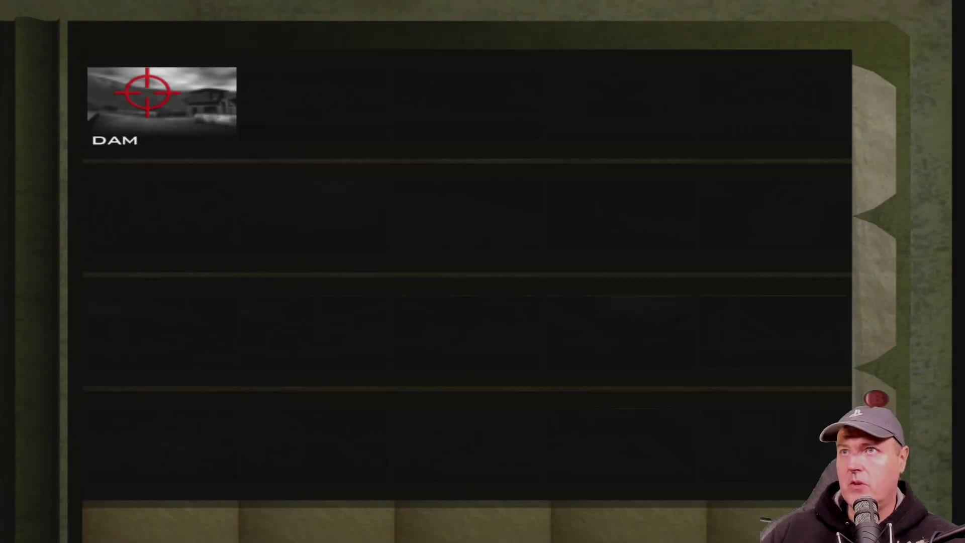
key(Return)
key(Up)
key(Return)
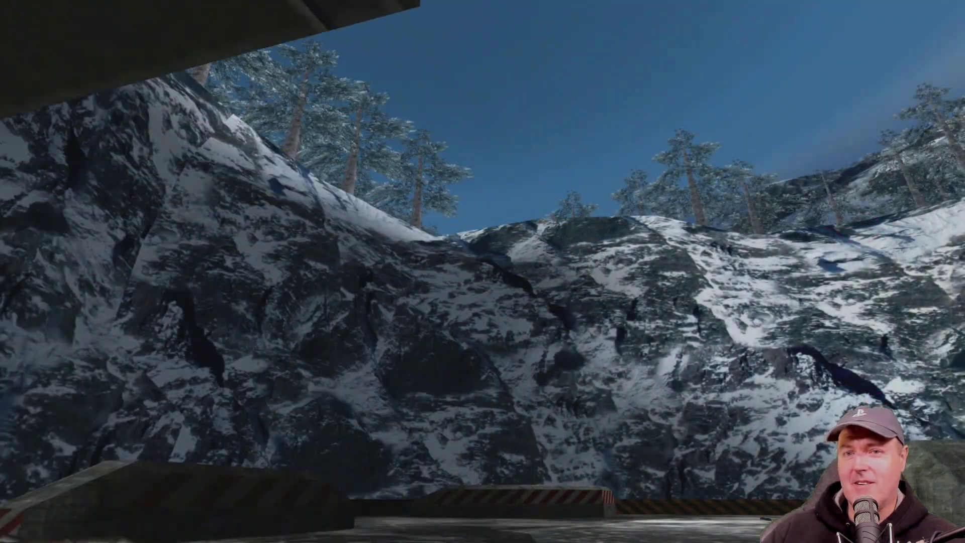
key(Return)
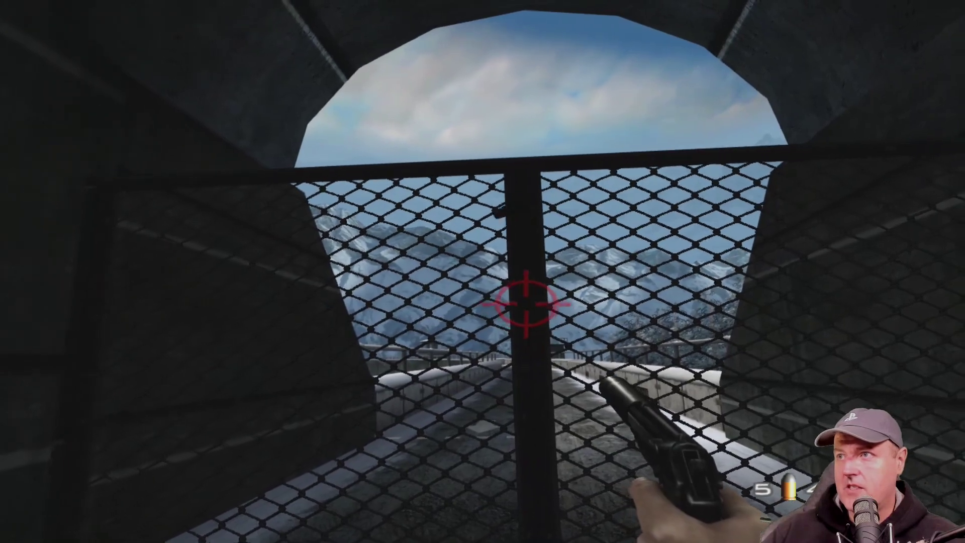
Test the GoldenEye gameplay by shooting at the tunnel gate and walking forward along the dam road
click(523, 302)
key(w)
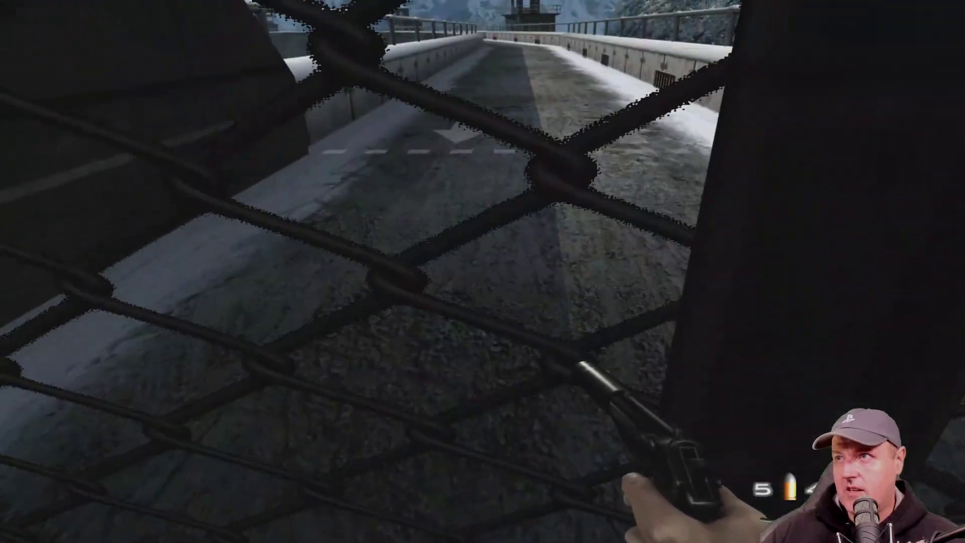
key(w)
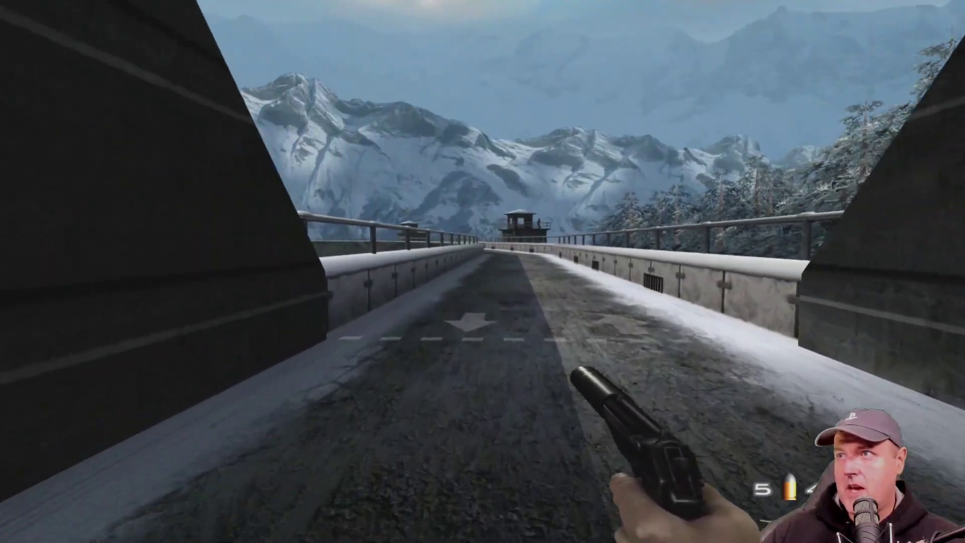
key(w)
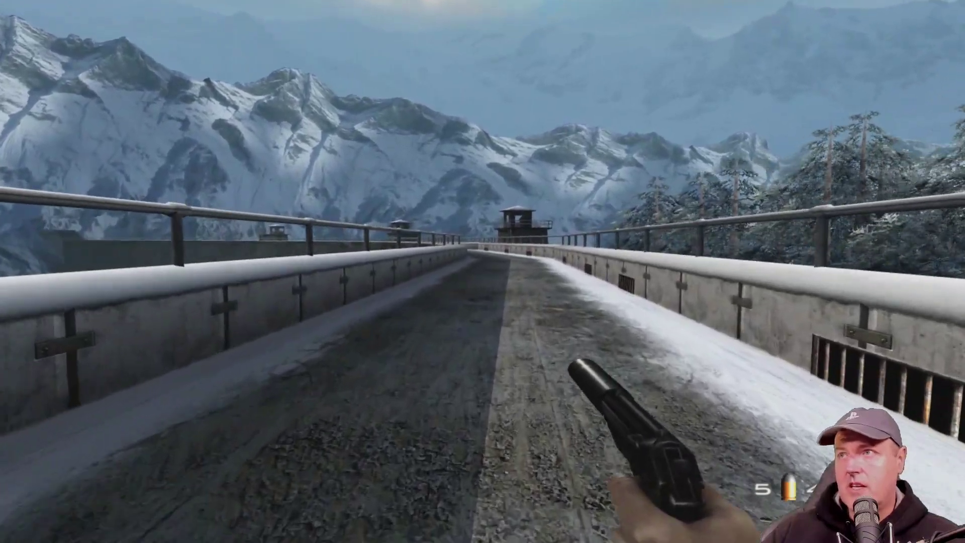
key(w)
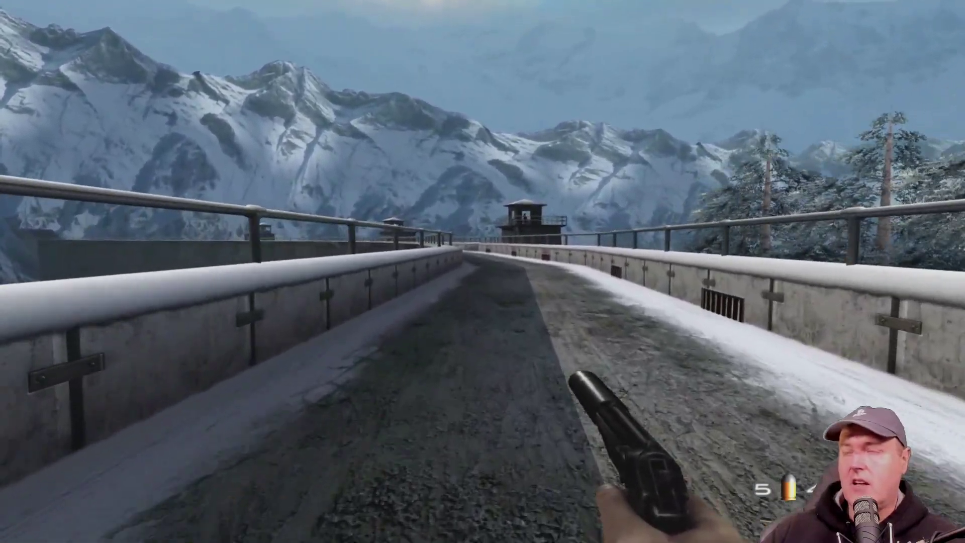
key(w)
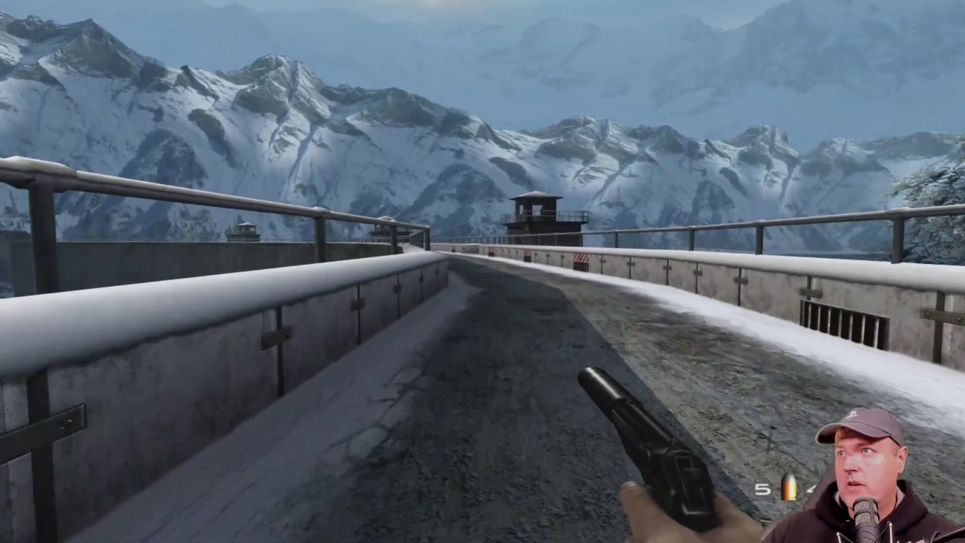
key(w)
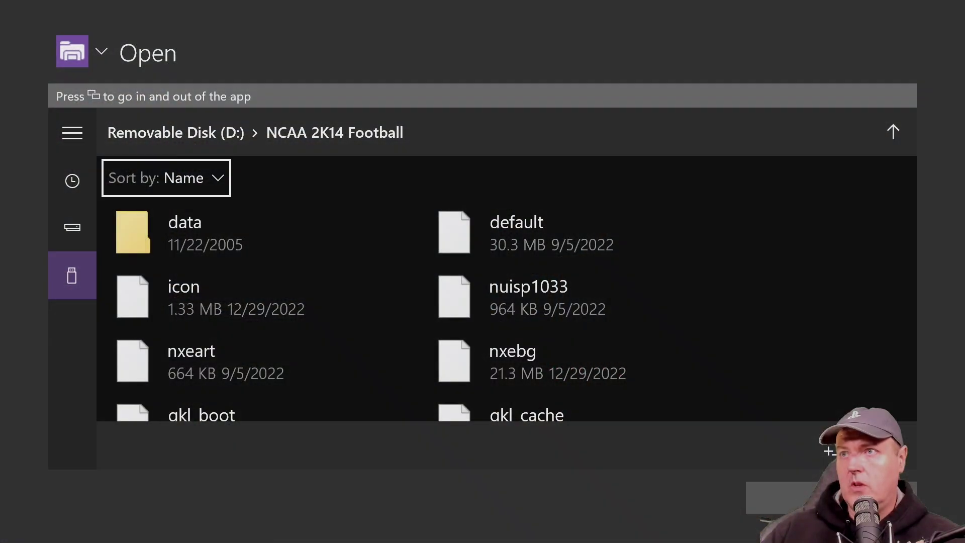
Launch the game from the NCAA 2K14 Football folder and look through its main menu modes as far as One-Button Mode
click(256, 232)
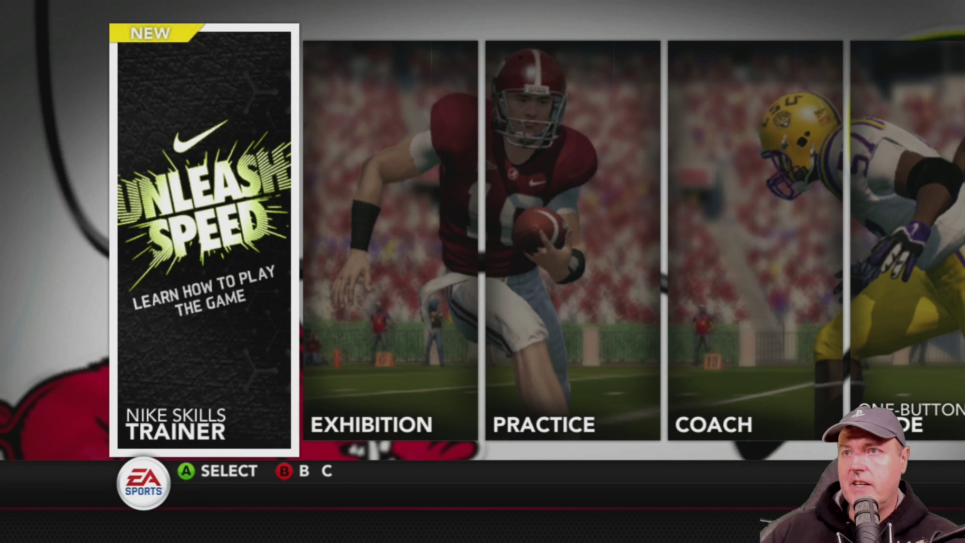
key(Right)
key(Right)
key(Right)
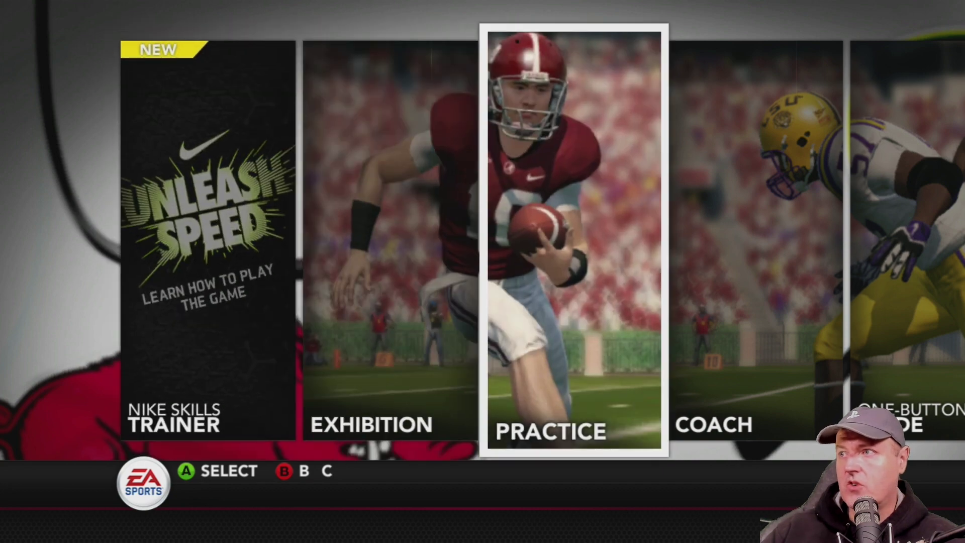
key(Right)
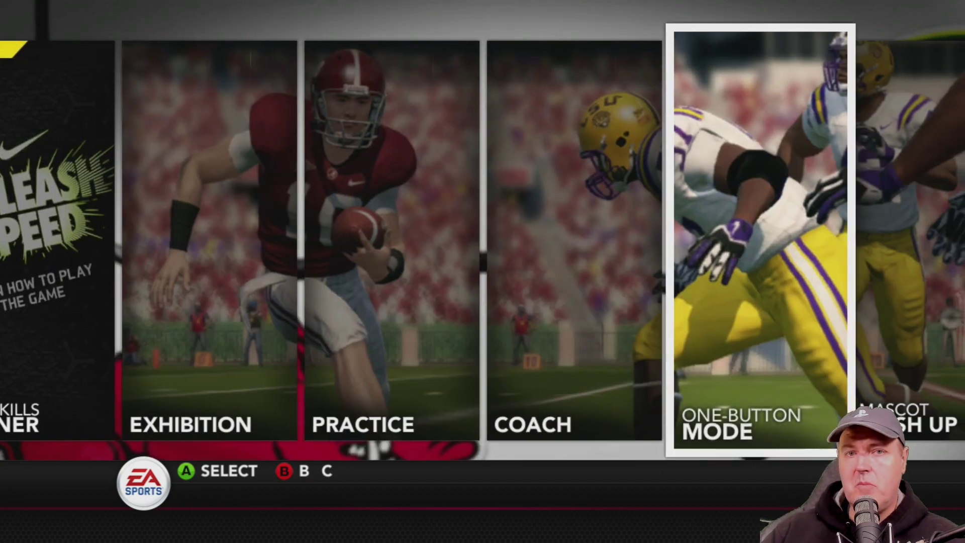
key(Left)
key(Left)
key(Left)
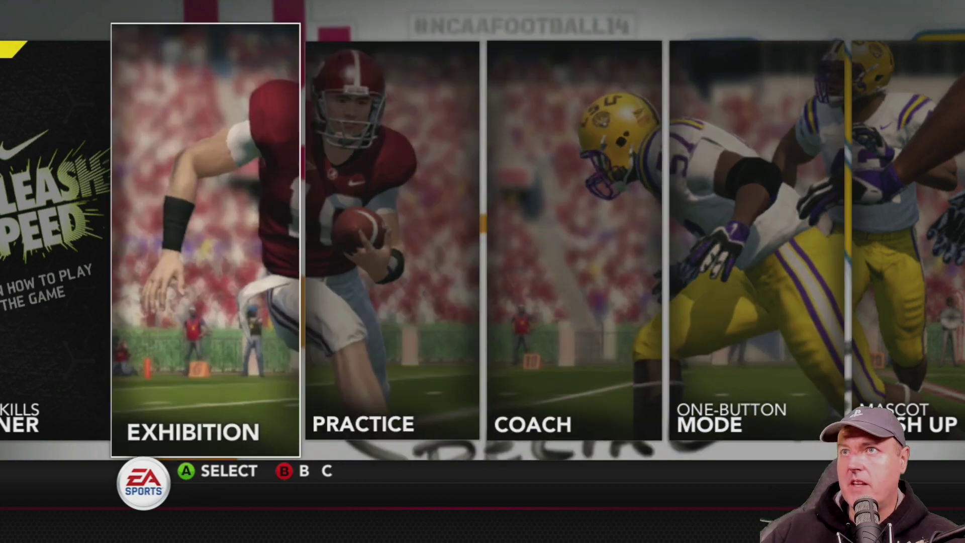
key(Left)
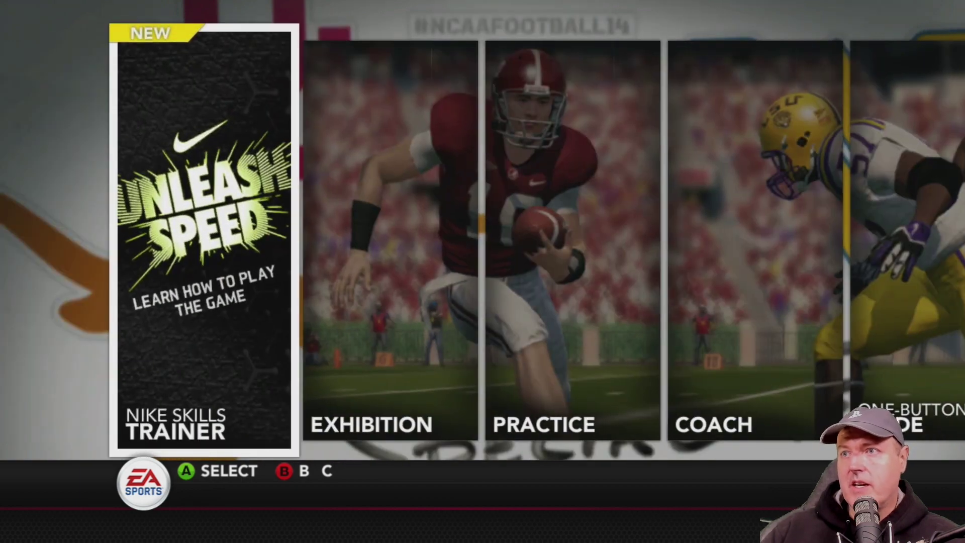